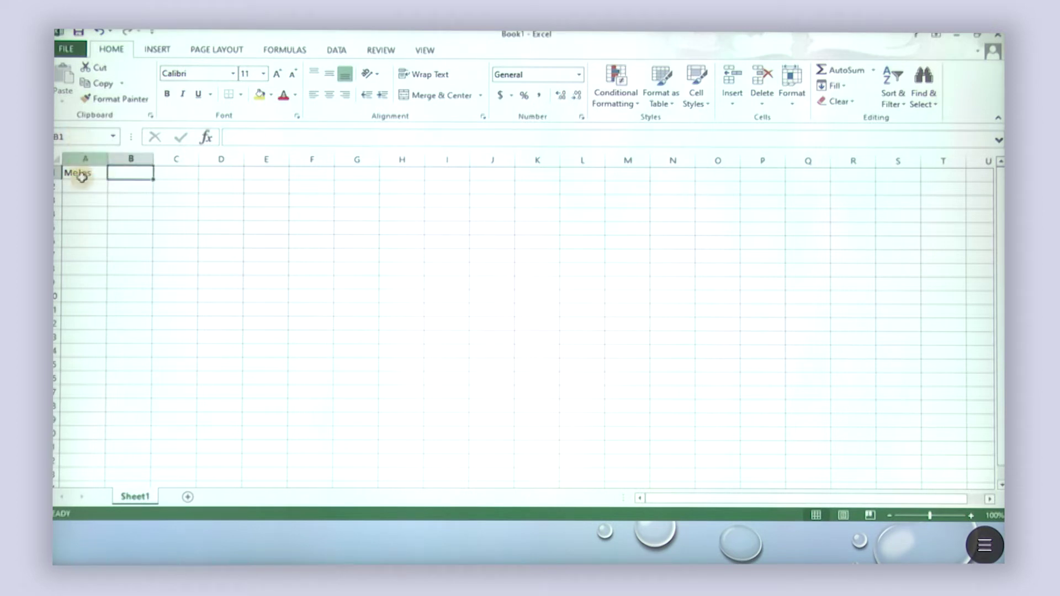
Step: Insert a two-column table over the range A3:B9, without treating the first row as headers
key("Return")
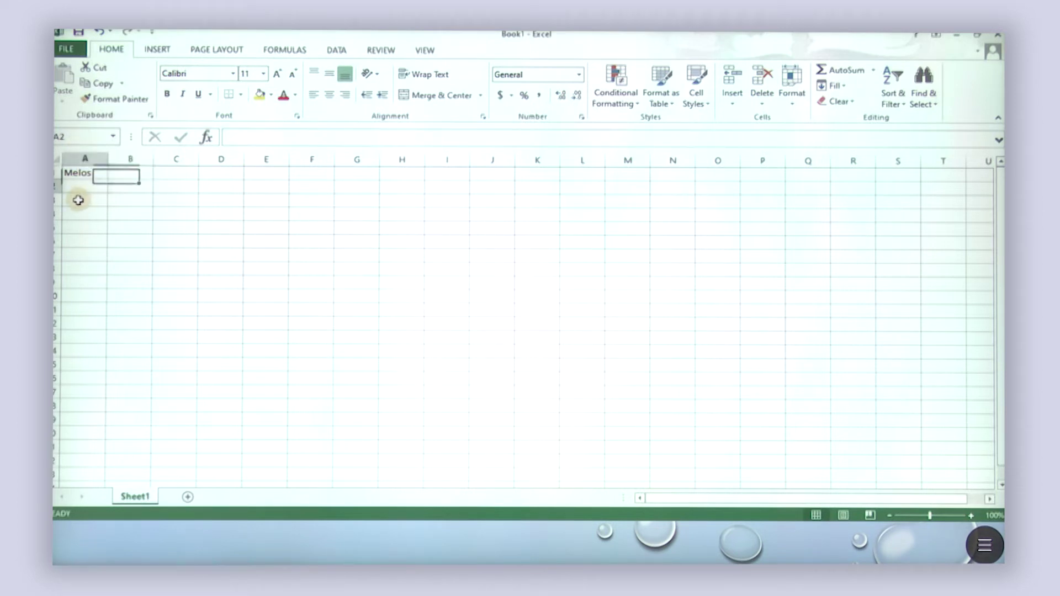
left_click_drag(78, 201, 114, 282)
left_click(158, 50)
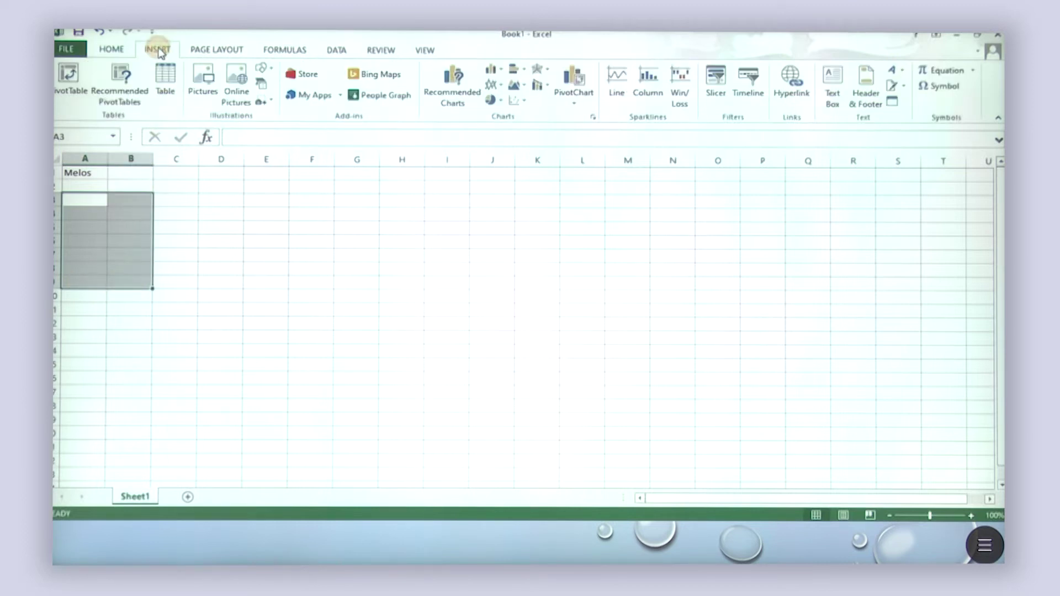
left_click(166, 78)
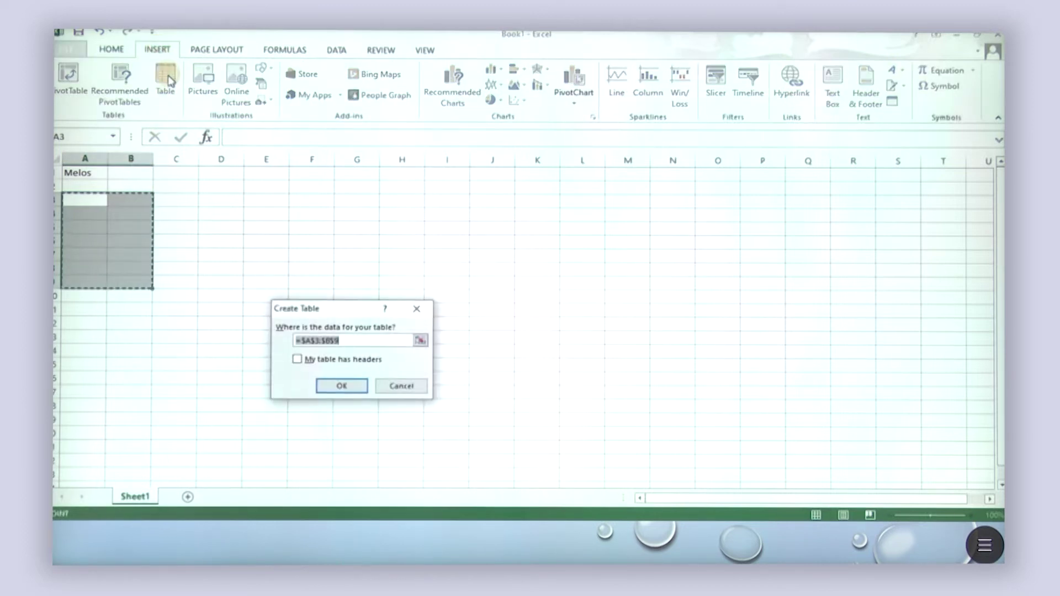
left_click(350, 388)
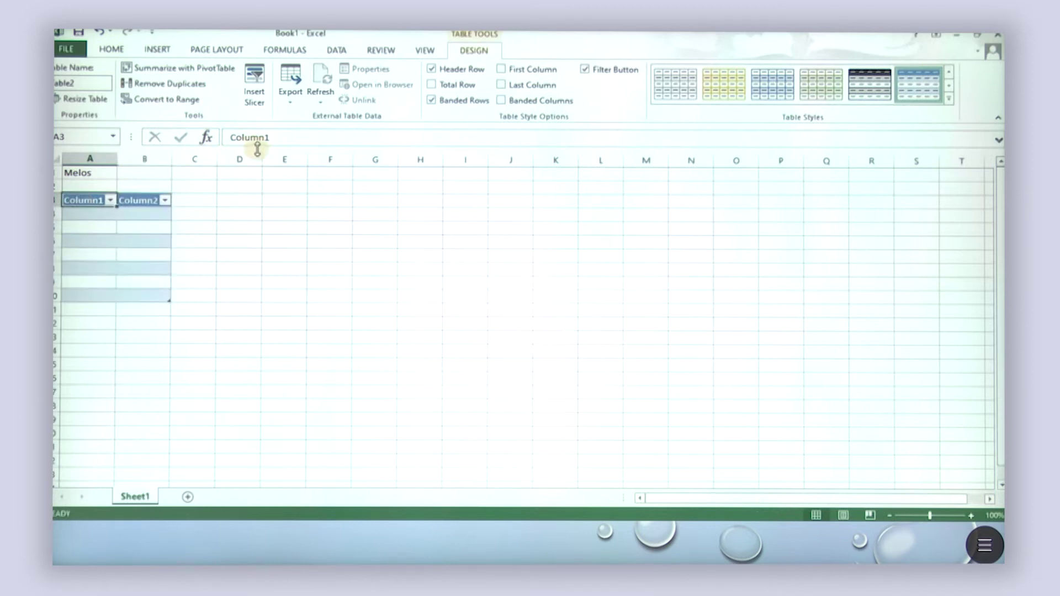
Step: Rename the two table headers in A3 and B3 as "Anëtarët" and "Mosha"
left_click_drag(280, 142, 233, 141)
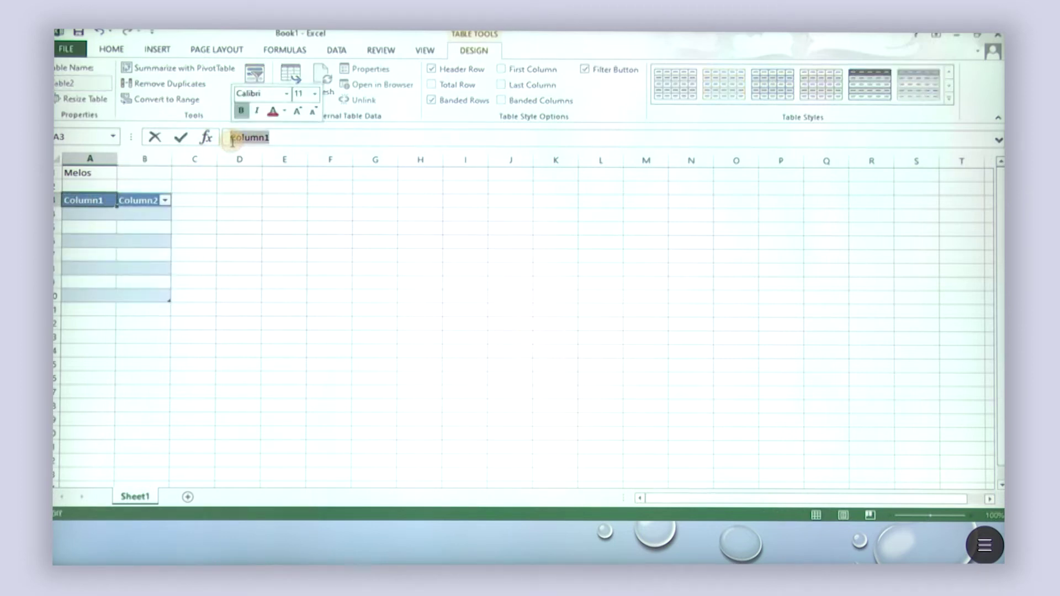
type("An")
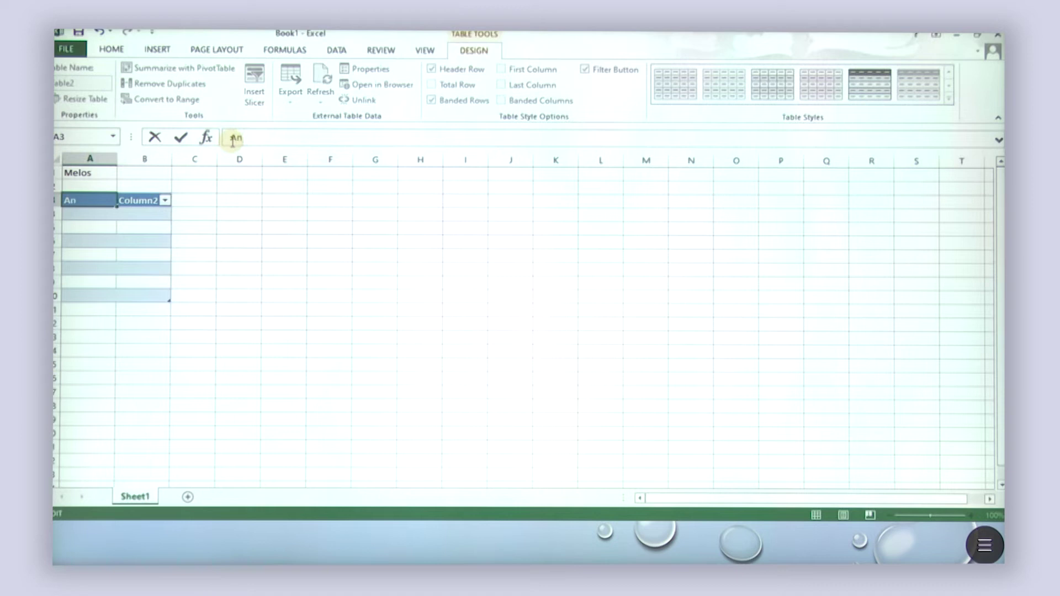
type("ëtarët")
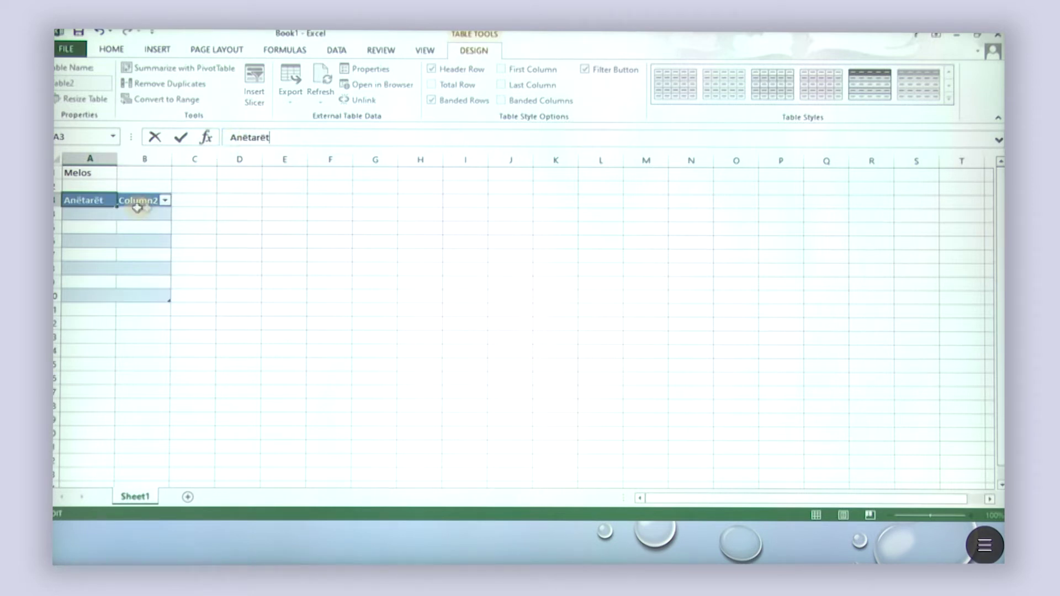
left_click(141, 213)
left_click(142, 197)
left_click(148, 201)
left_click_drag(316, 131, 228, 136)
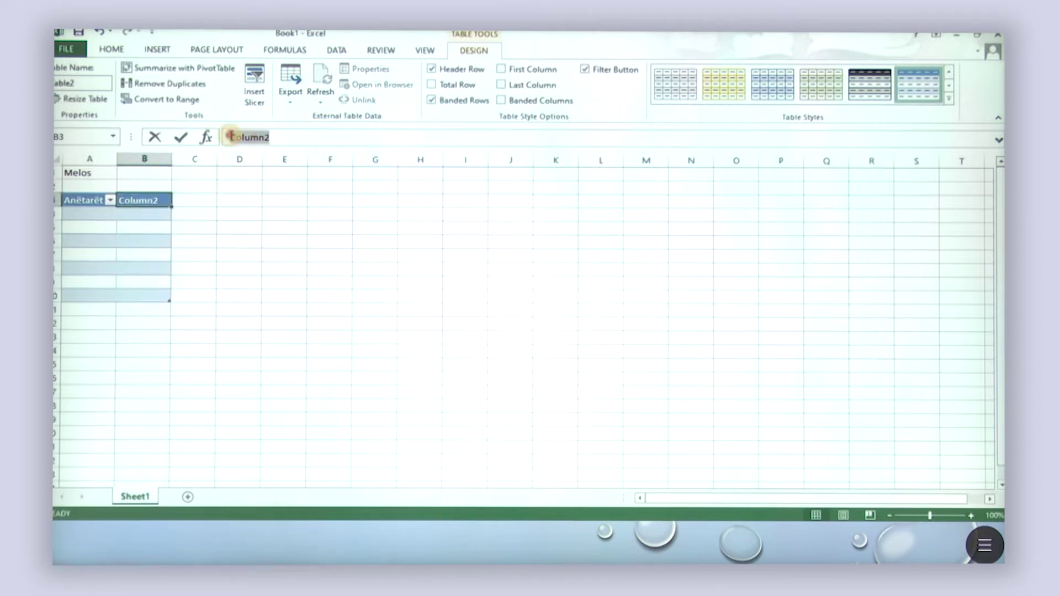
type("Mosha")
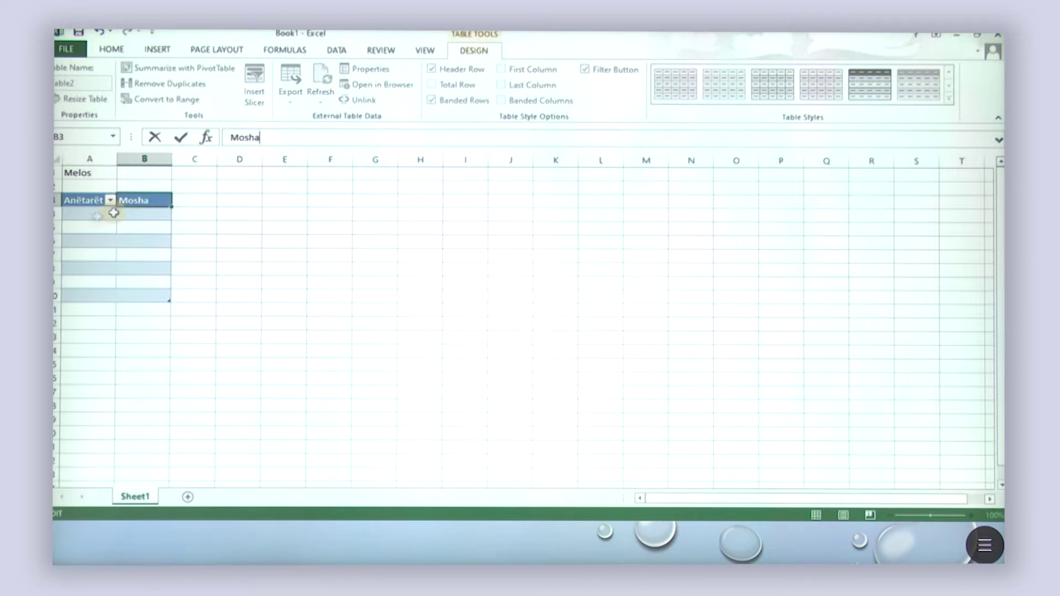
Step: List the family members Babi, Mami, Vëllai, Motra and Unë in the Anëtarët column, starting at cell A4
left_click(97, 218)
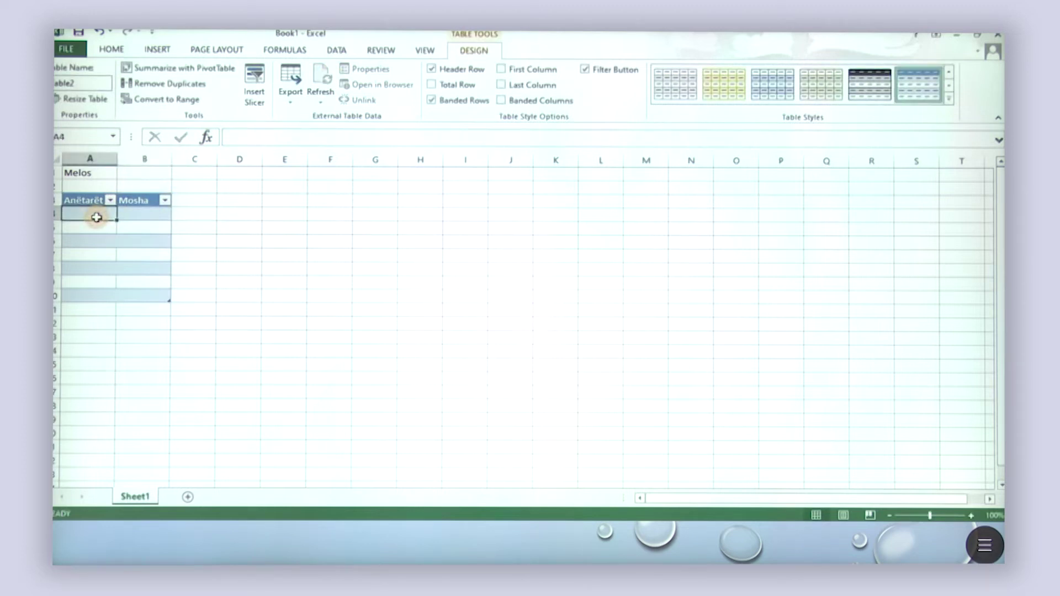
type("Babi")
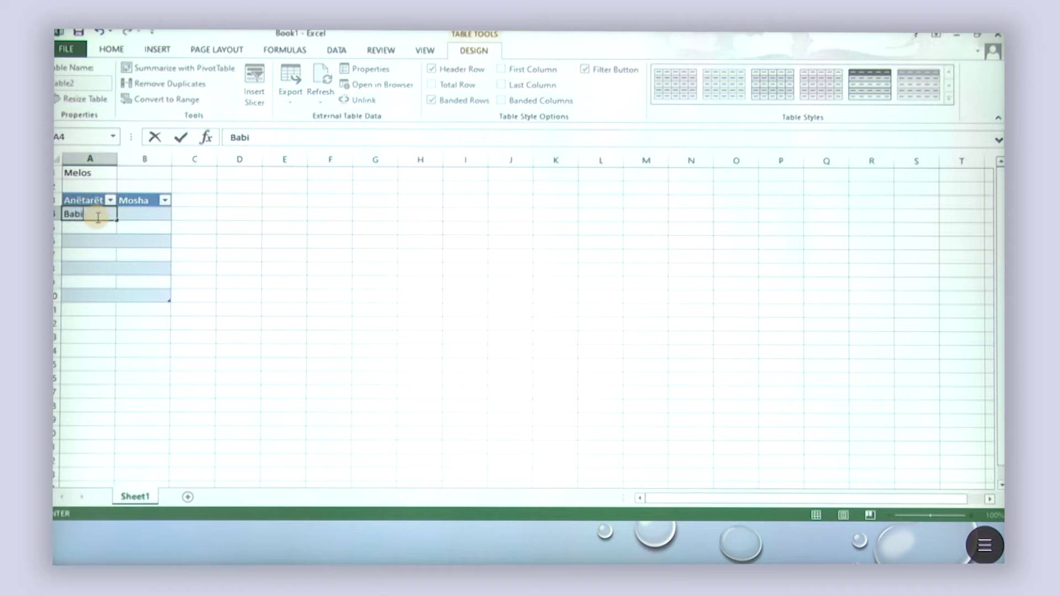
key("Return")
type("Mami")
key("Return")
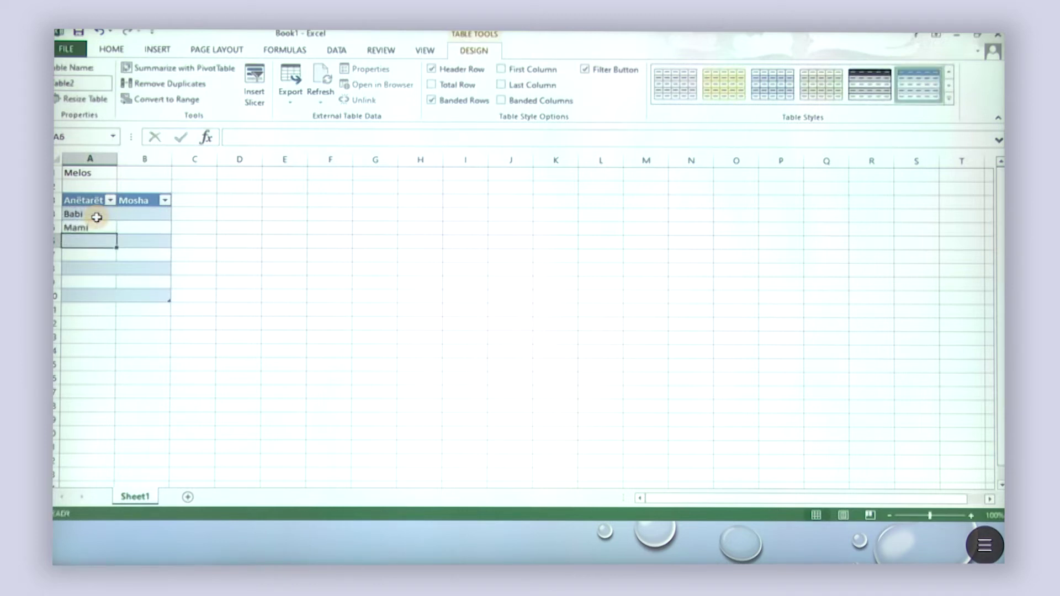
type("V")
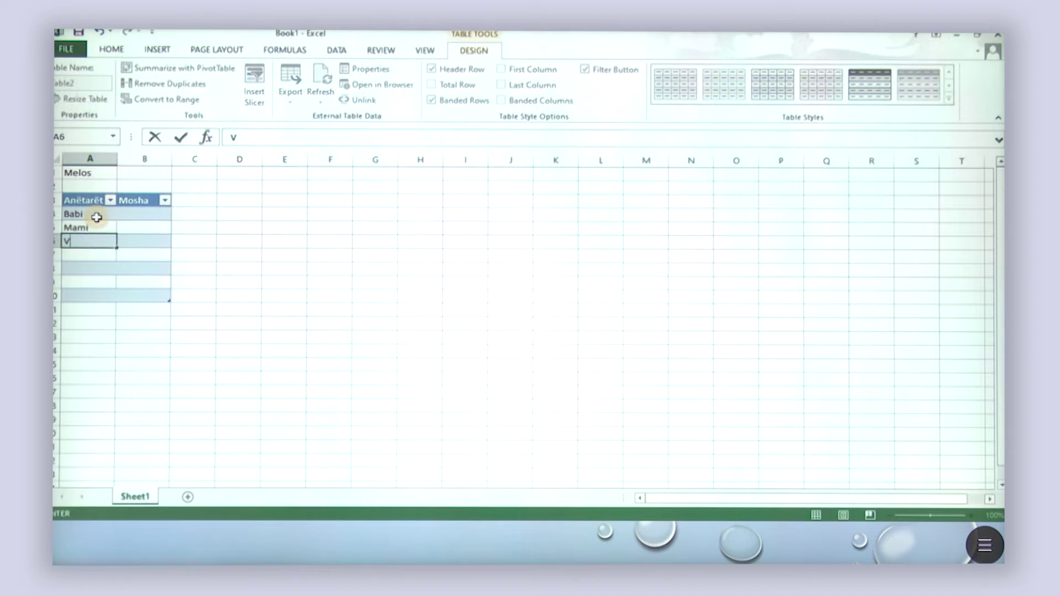
type("ella")
type("i")
key("Return")
type("M")
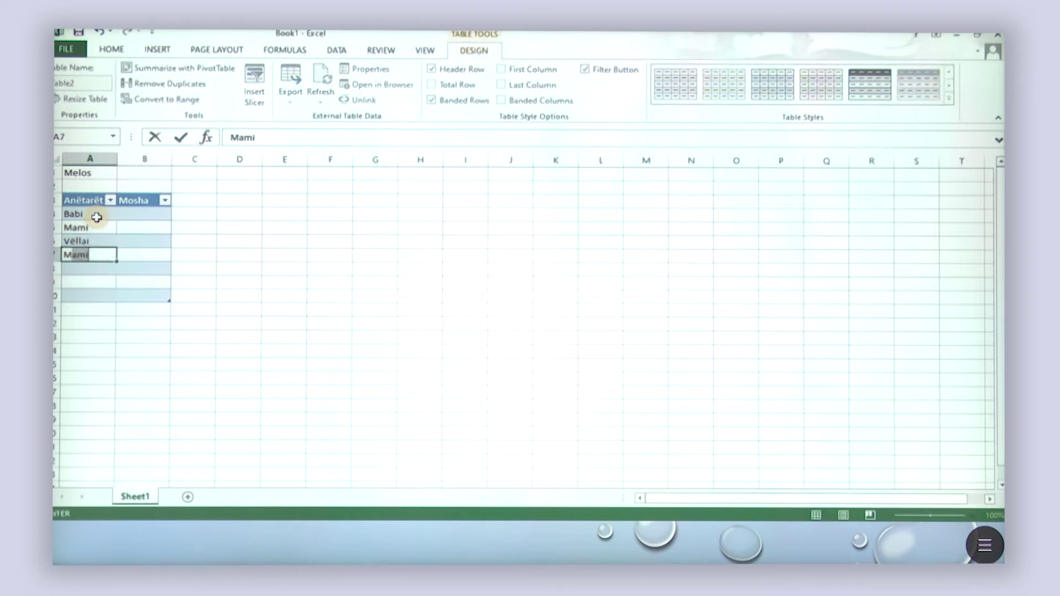
type("otra")
key("Return")
type("Un")
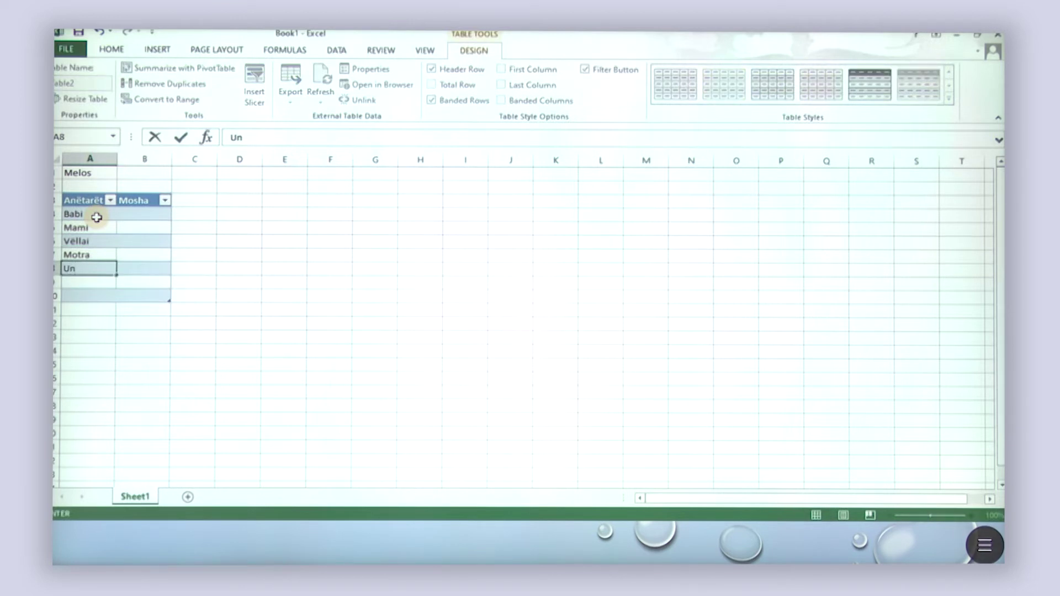
type("ë")
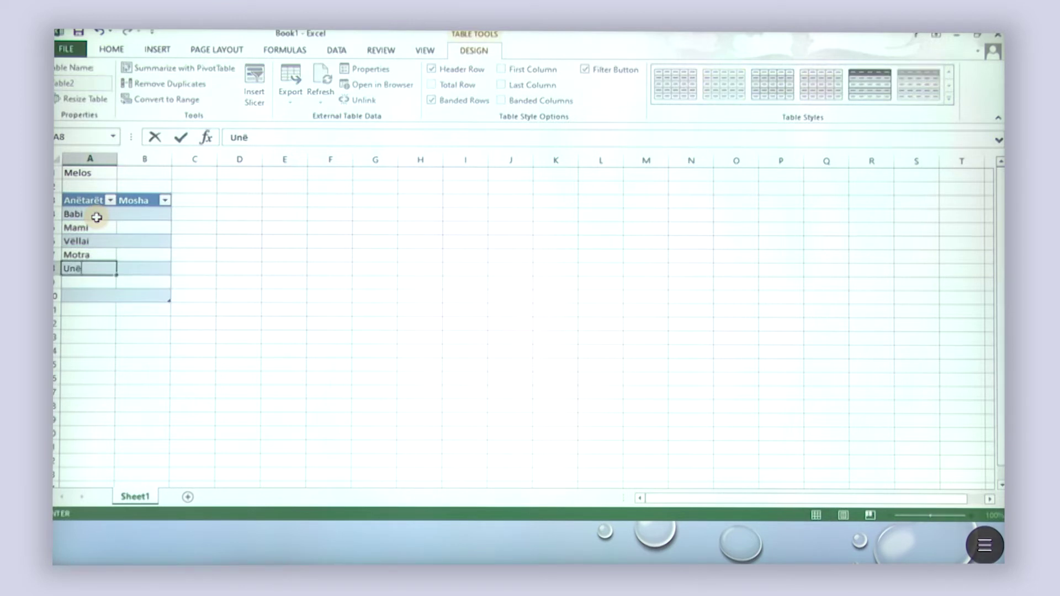
Step: Fill the Mosha column from Babi to Unë with the ages 50, 49, 20, 5 and 13
left_click(145, 214)
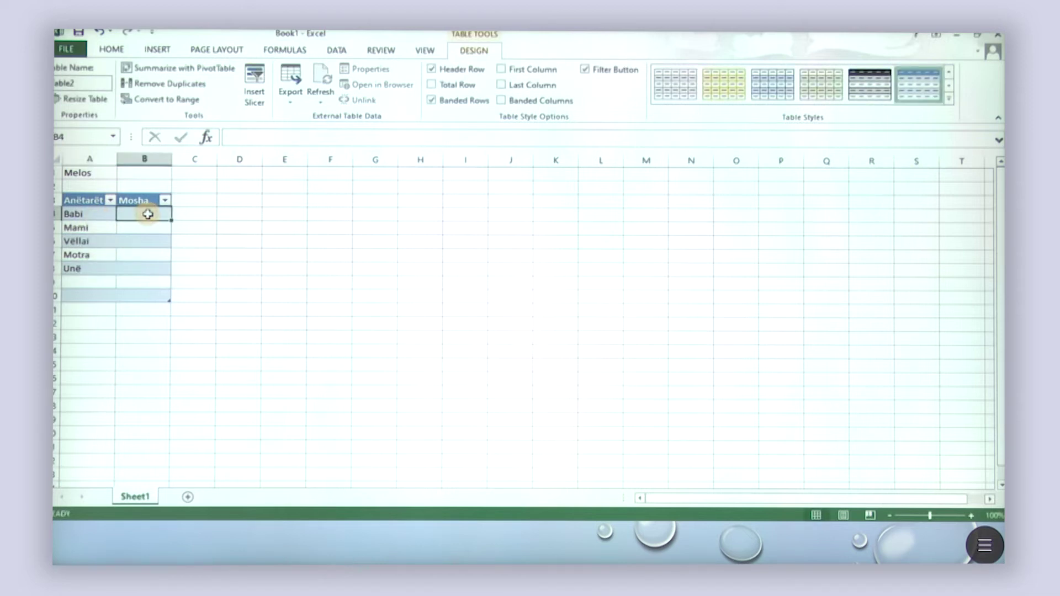
type("50")
key("Return")
type("49")
key("Return")
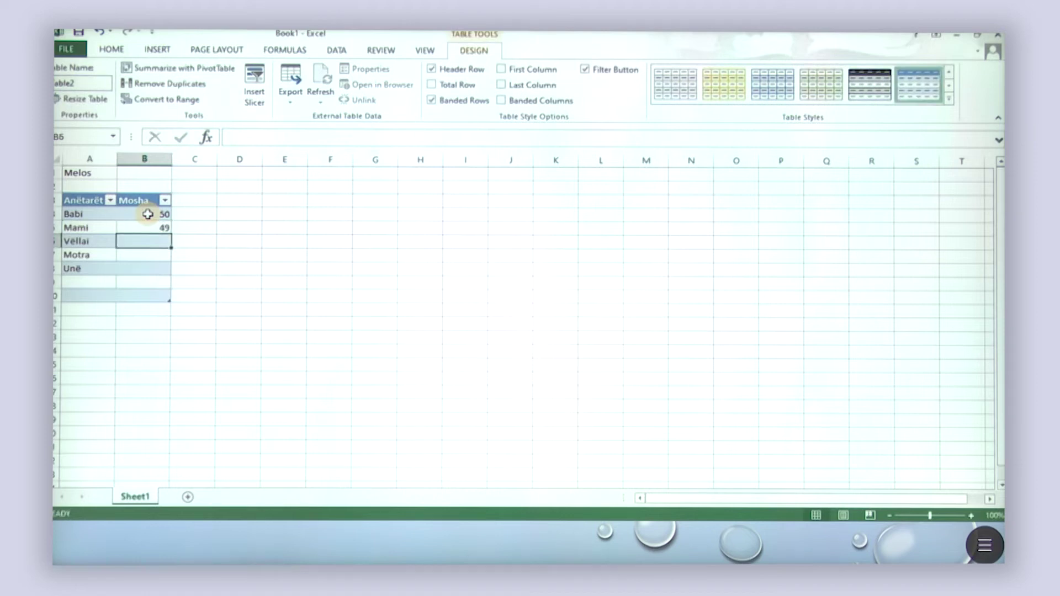
type("20")
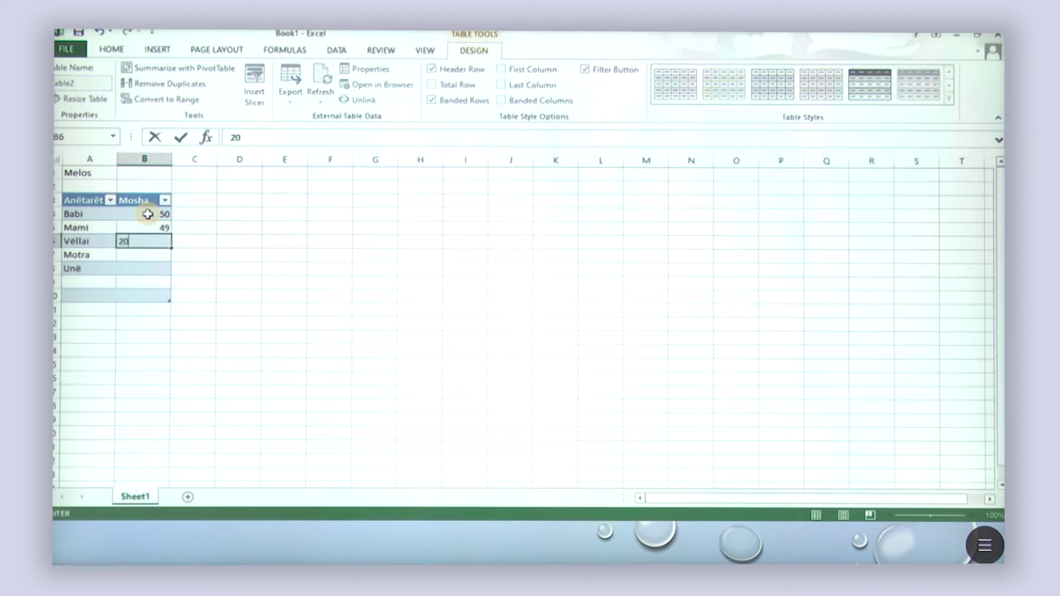
key("Return")
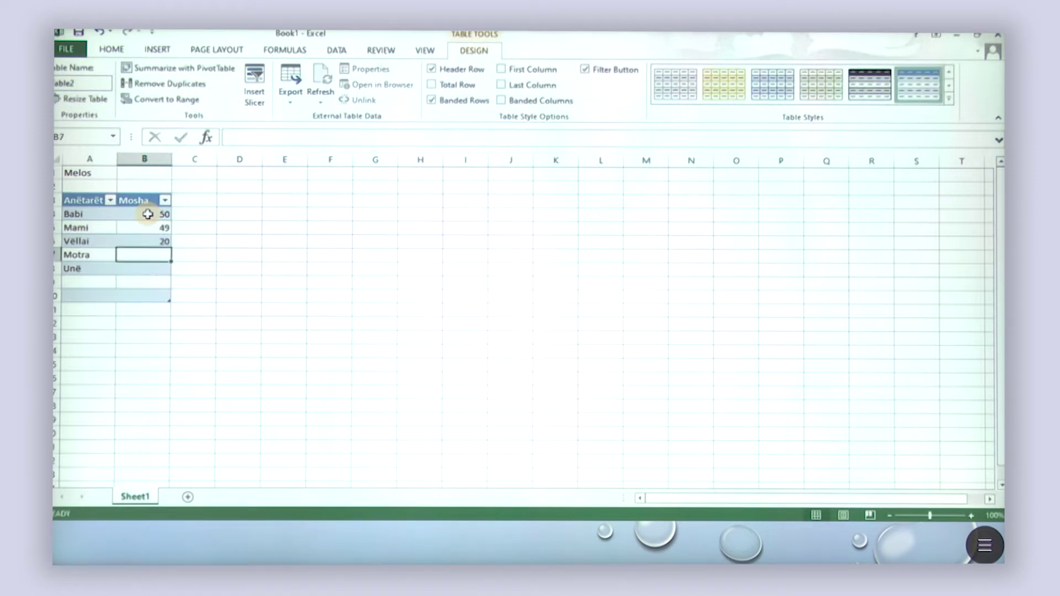
type("5")
key("Return")
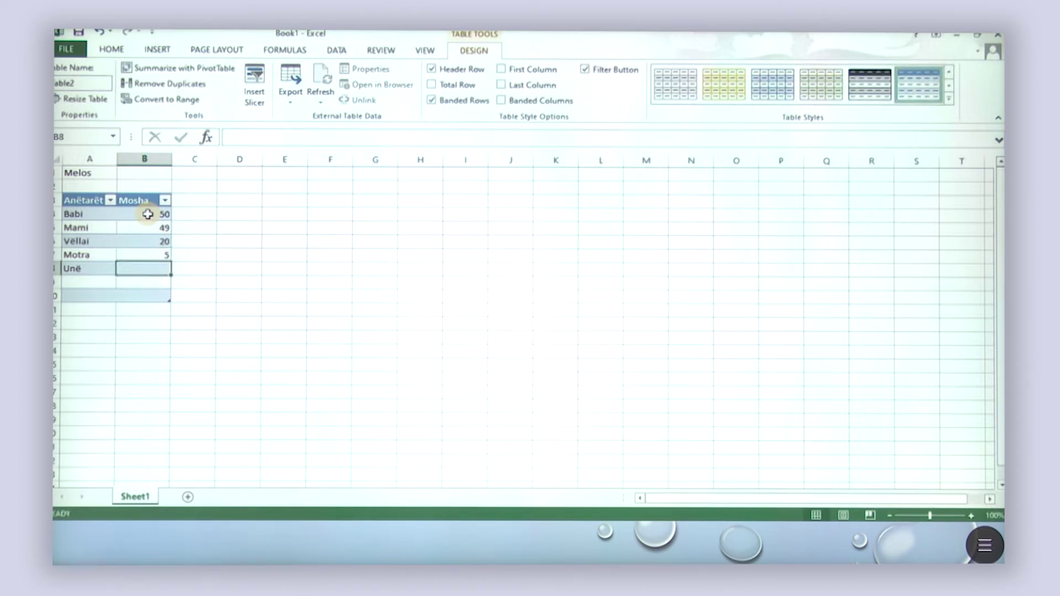
type("13")
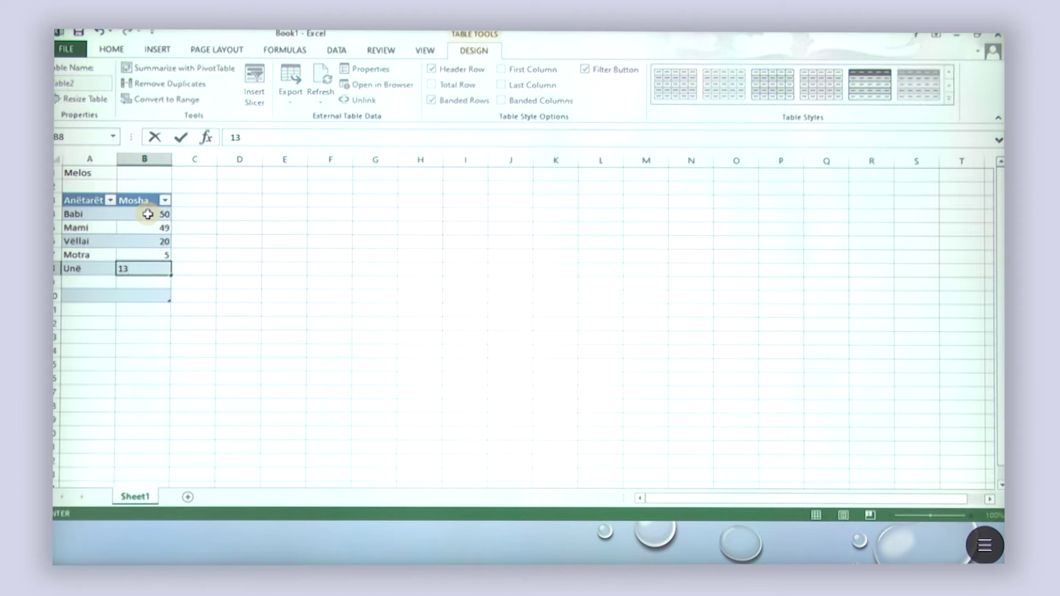
left_click(197, 227)
Step: Save the workbook as an Excel Workbook under the file name "Familja exl."
left_click(61, 49)
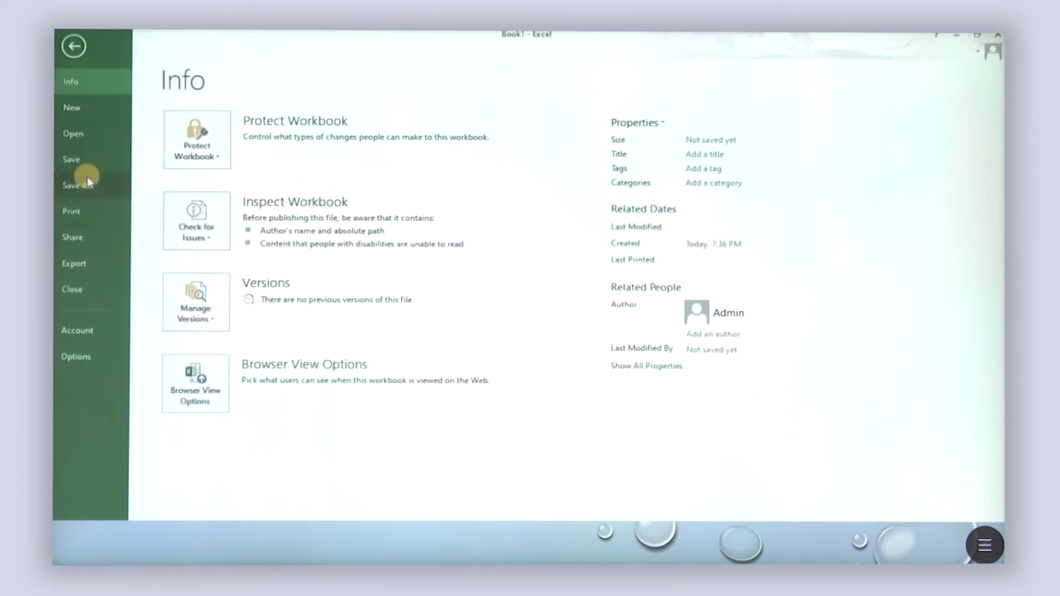
left_click(87, 163)
left_click(414, 213)
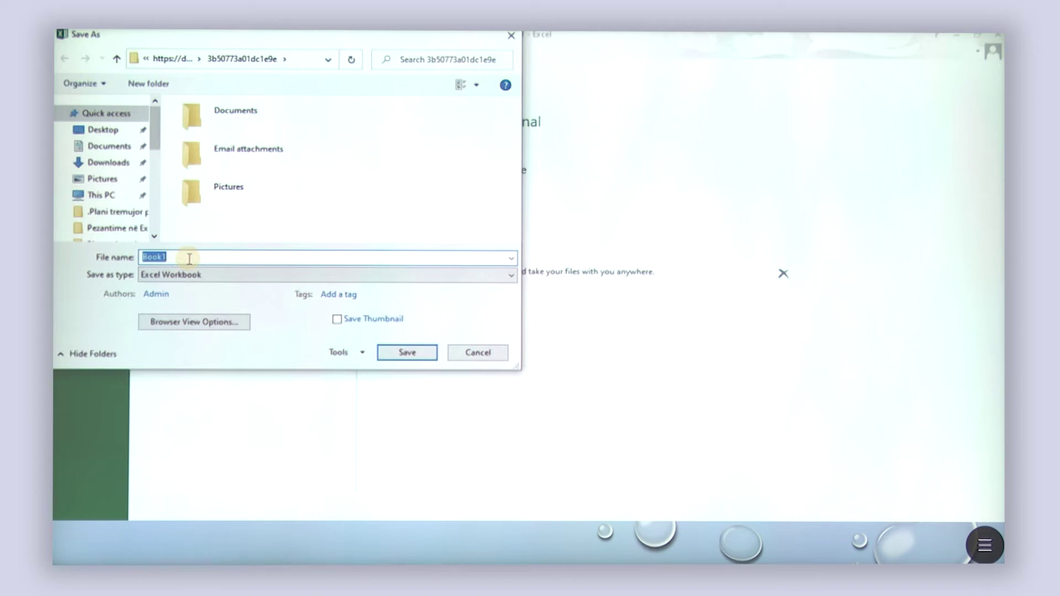
type("Familjaes")
key("BackSpace")
type("er")
type("l.")
key("Return")
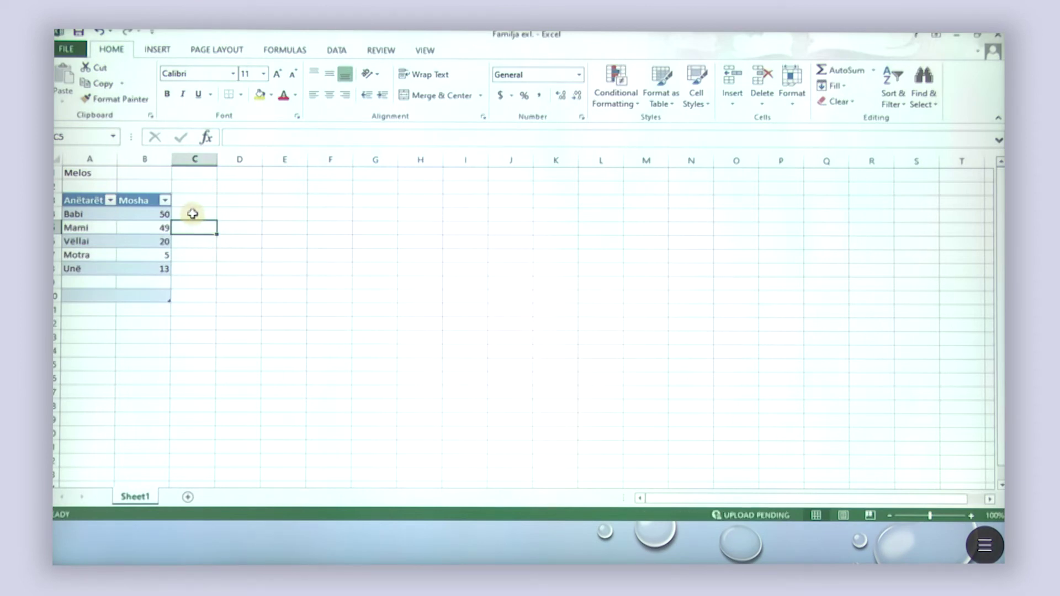
Step: Insert a second two-column table over C3:D10, beside the existing one, without treating the first row as headers
left_click_drag(190, 201, 215, 296)
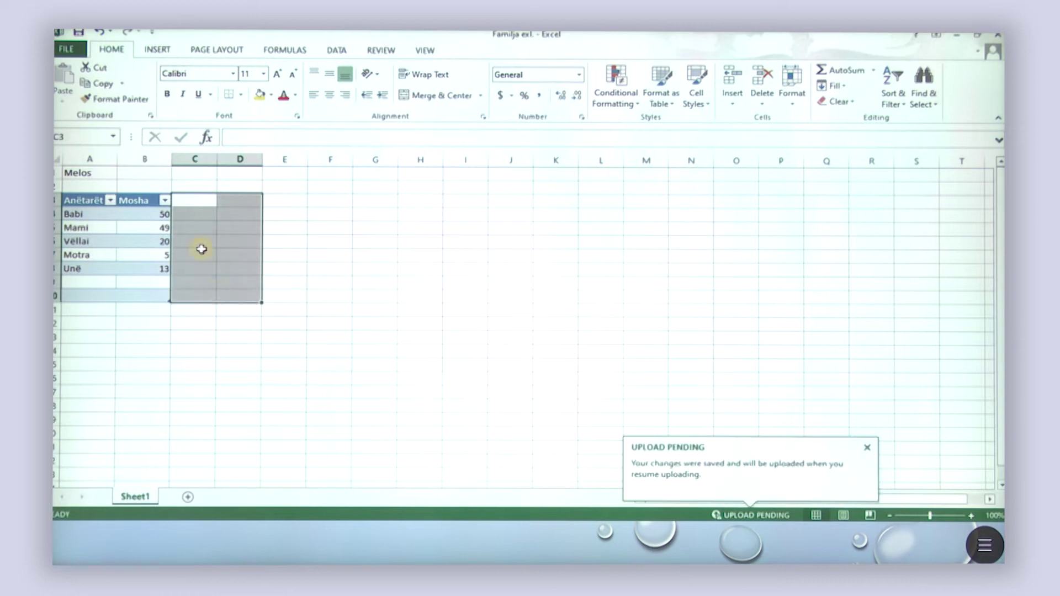
left_click(158, 51)
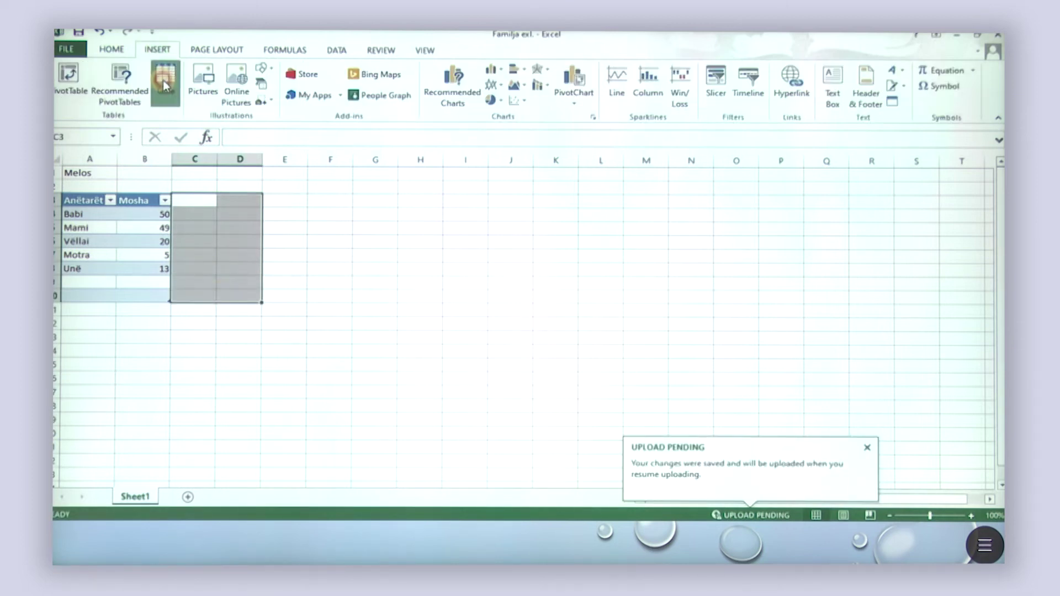
left_click(164, 81)
left_click(347, 386)
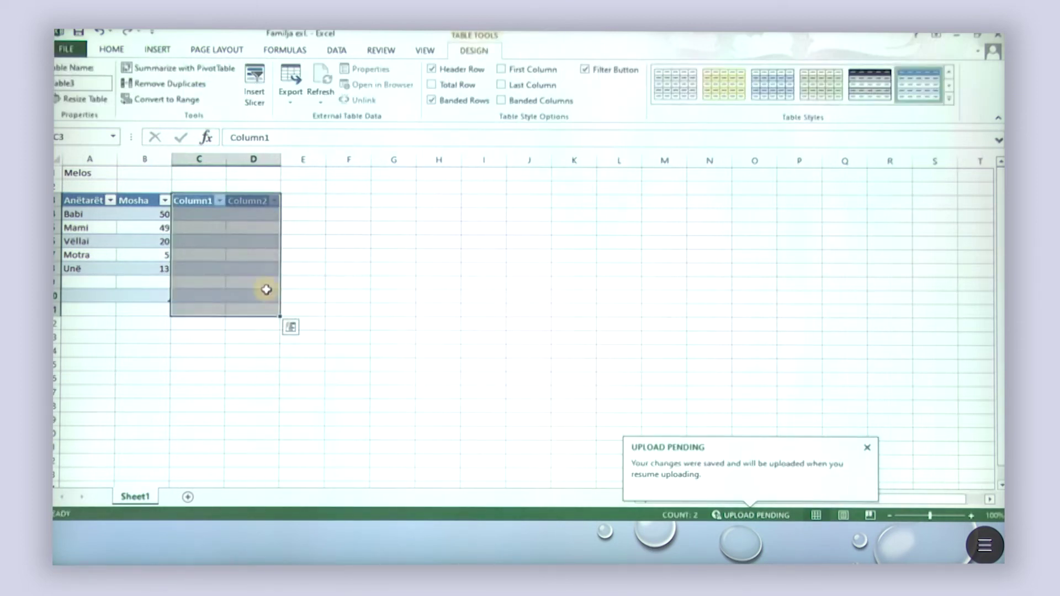
Step: Rename the headers of the second table in C3 and D3 as "Data" and "Koha"
left_click(202, 194)
left_click_drag(279, 138, 233, 139)
type("Data")
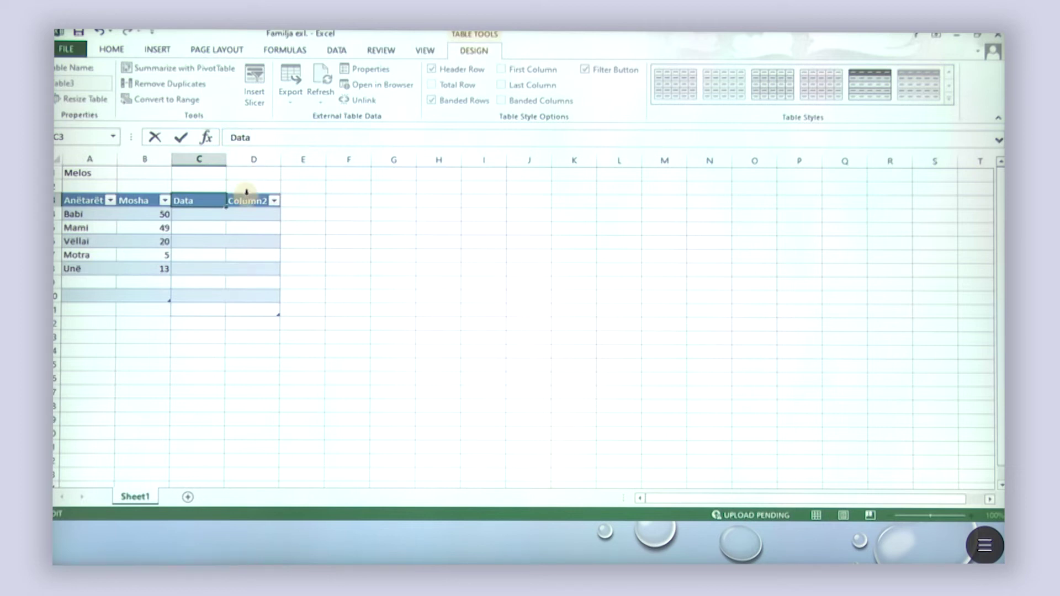
left_click(252, 203)
left_click_drag(277, 137, 229, 138)
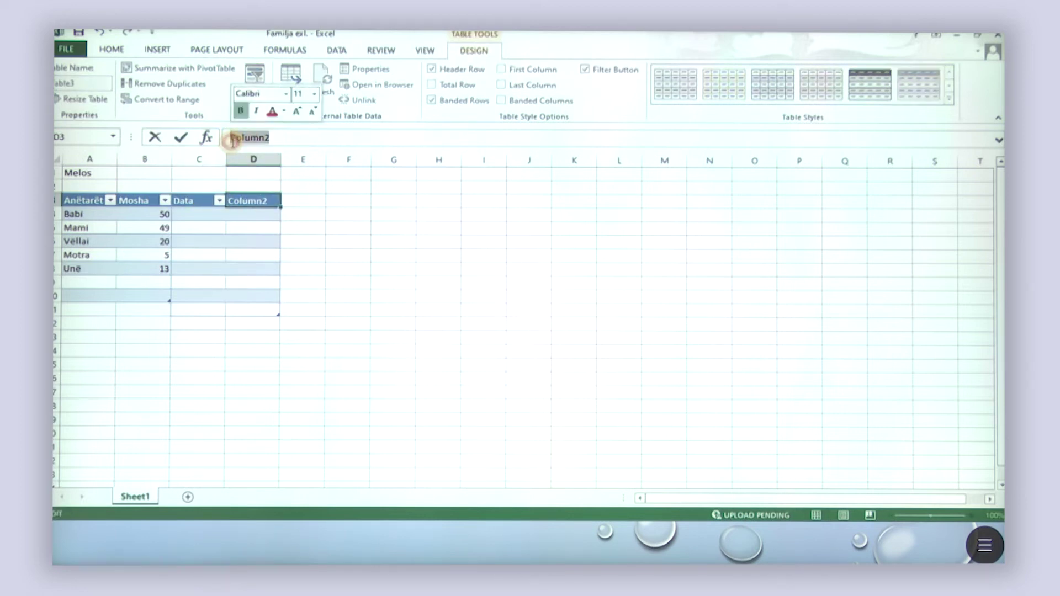
type("Koha")
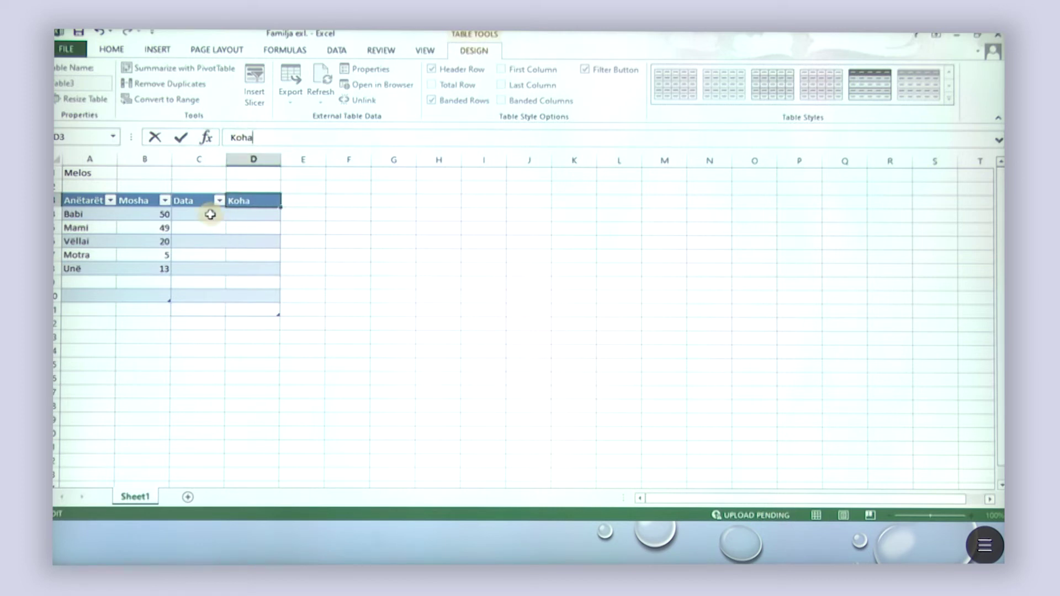
Step: Enter the date of birth for Babi in the Data column, in cell C4
left_click(211, 215)
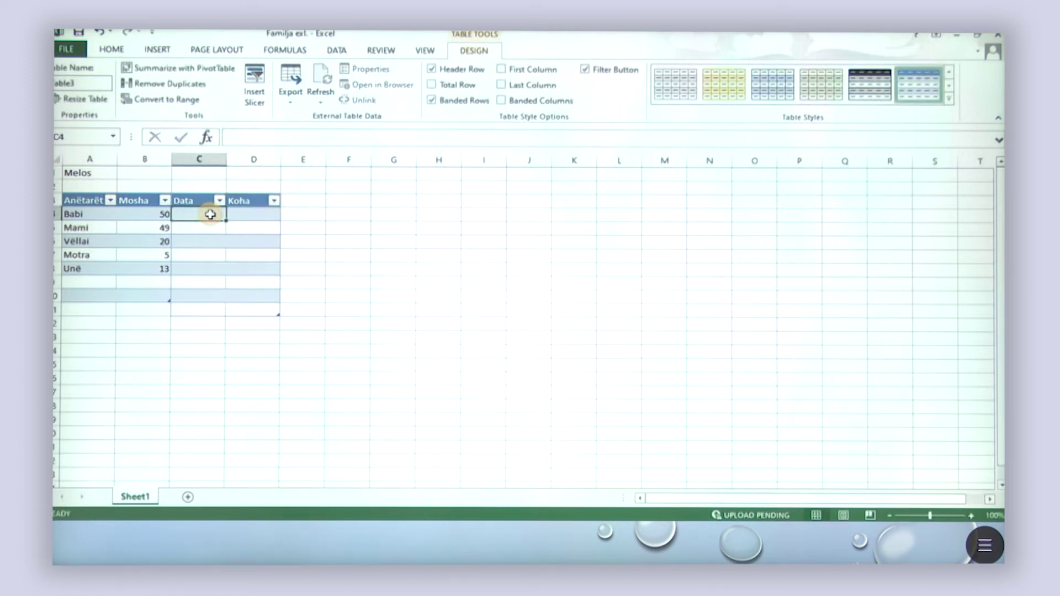
double_click(211, 214)
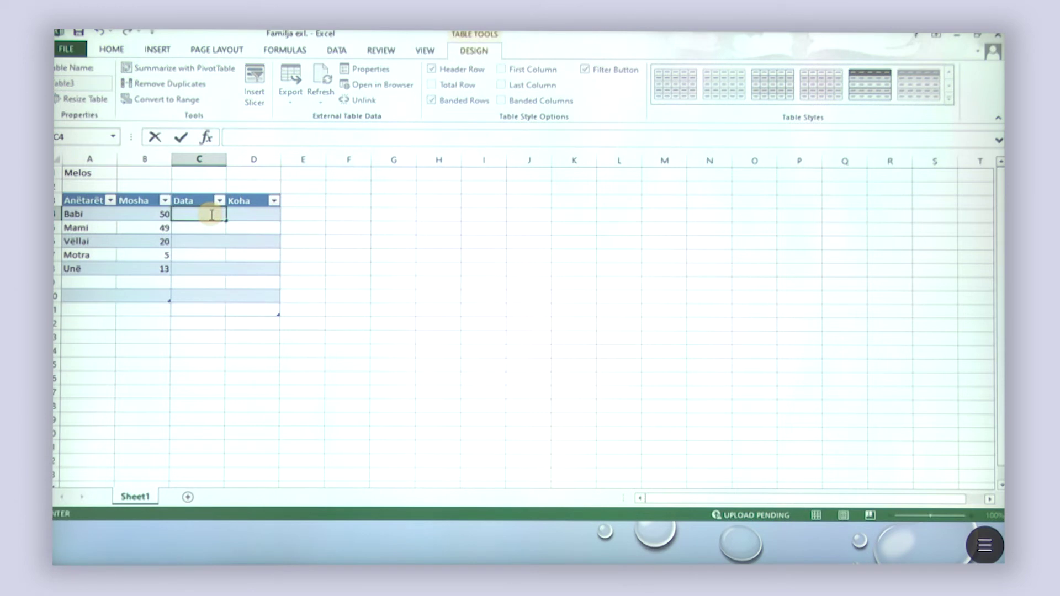
type("07/05/197")
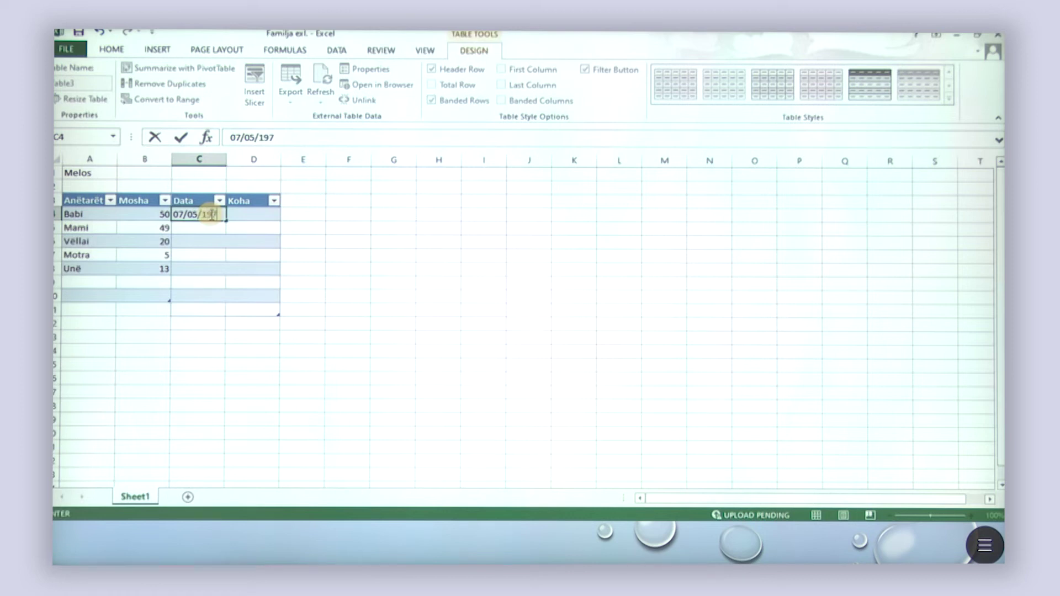
type("0")
key("Return")
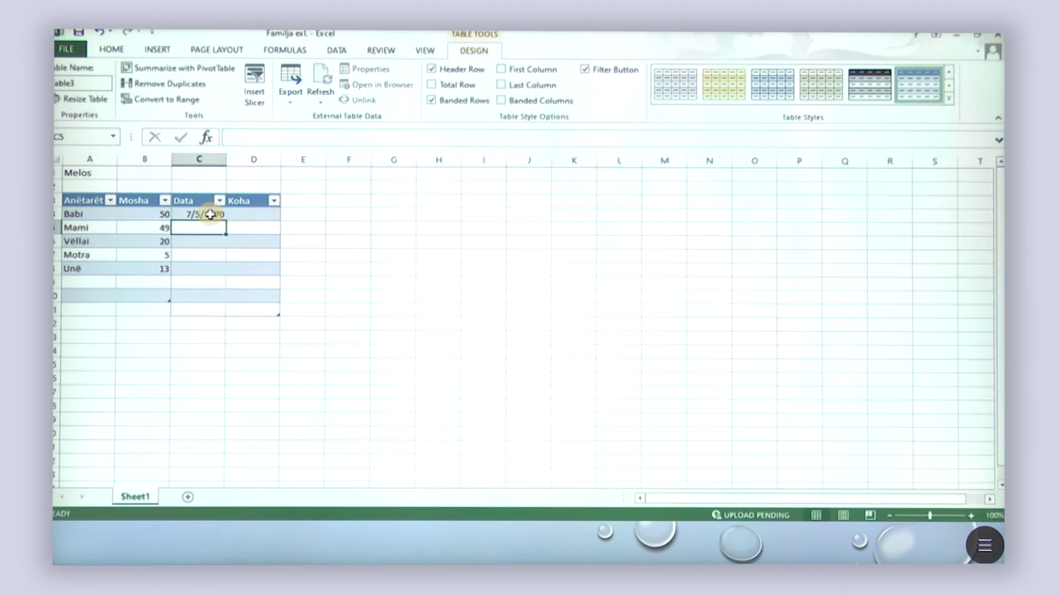
Step: Enter the dates of birth for Mami and Vëllai in the Data column, in cells C5 and C6
type("09/07")
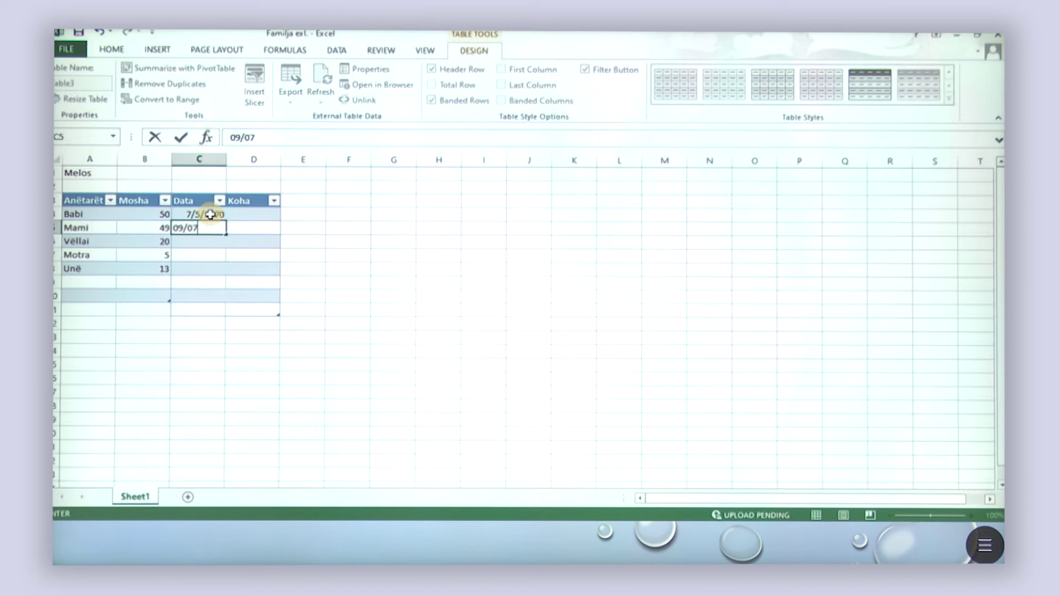
type("/1972")
key("Return")
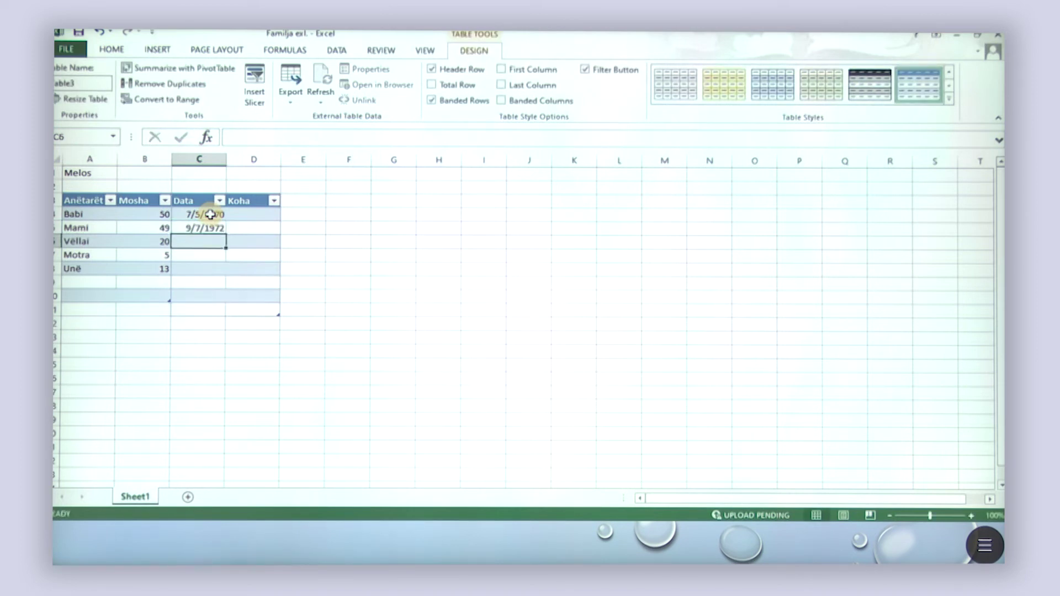
type("03/")
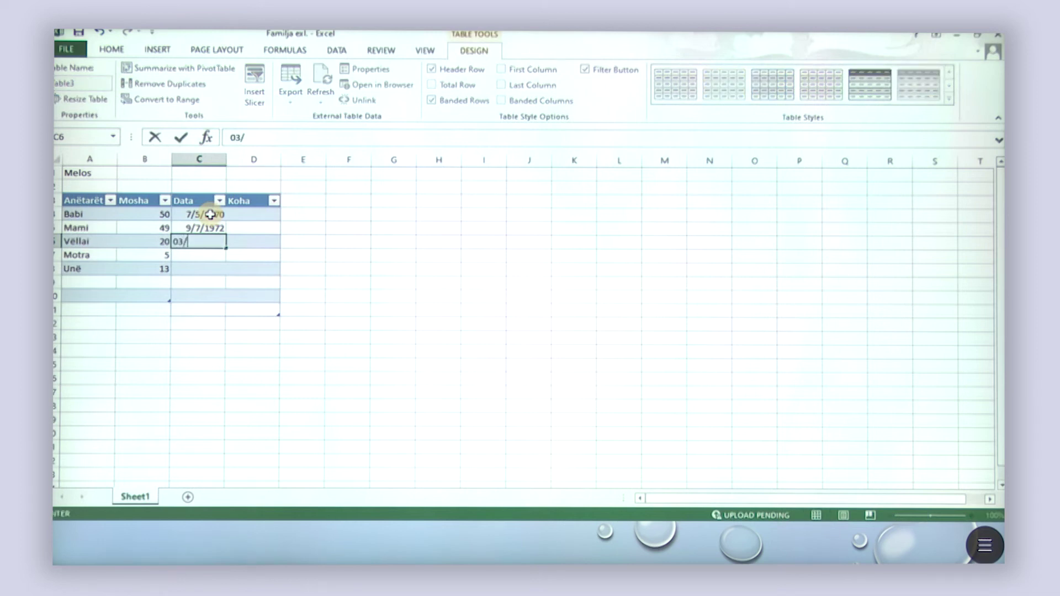
type("14/2000")
key("Return")
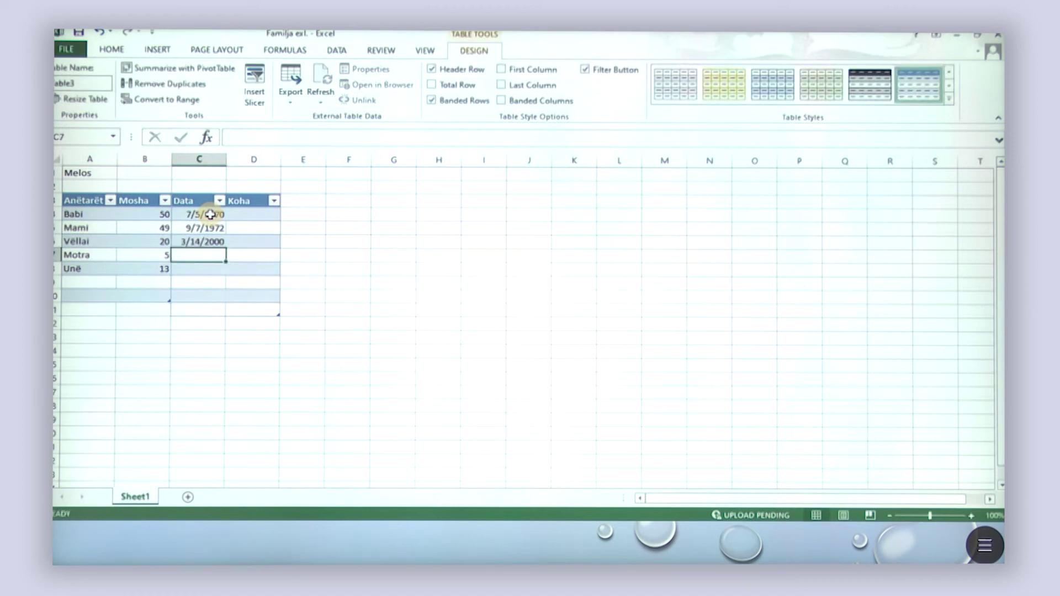
Step: Enter the dates of birth for Motra and Unë in the Data column, in cells C7 and C8
type("01/")
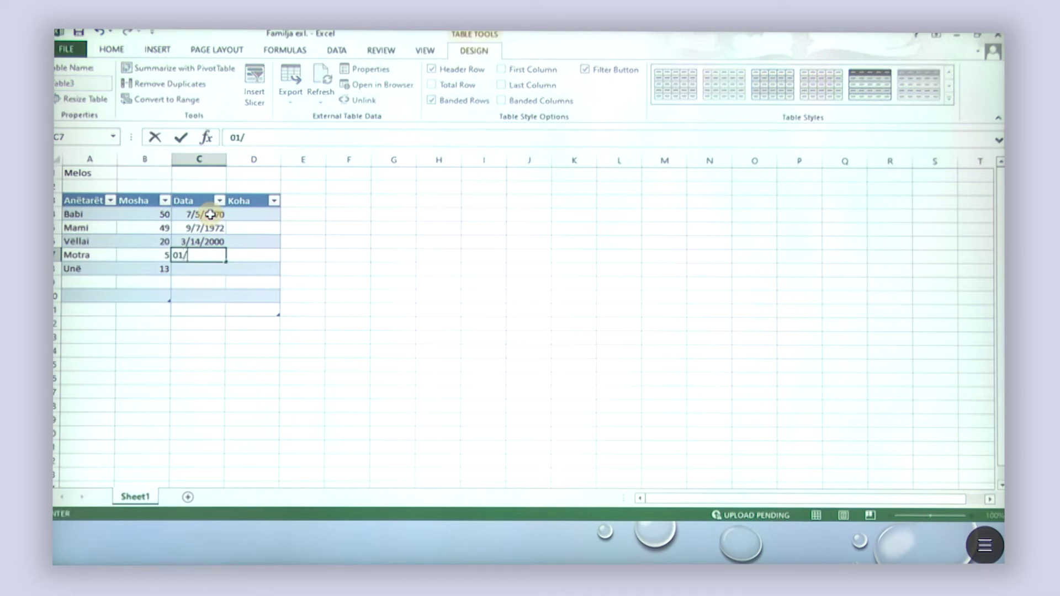
type("15/2015")
key("Return")
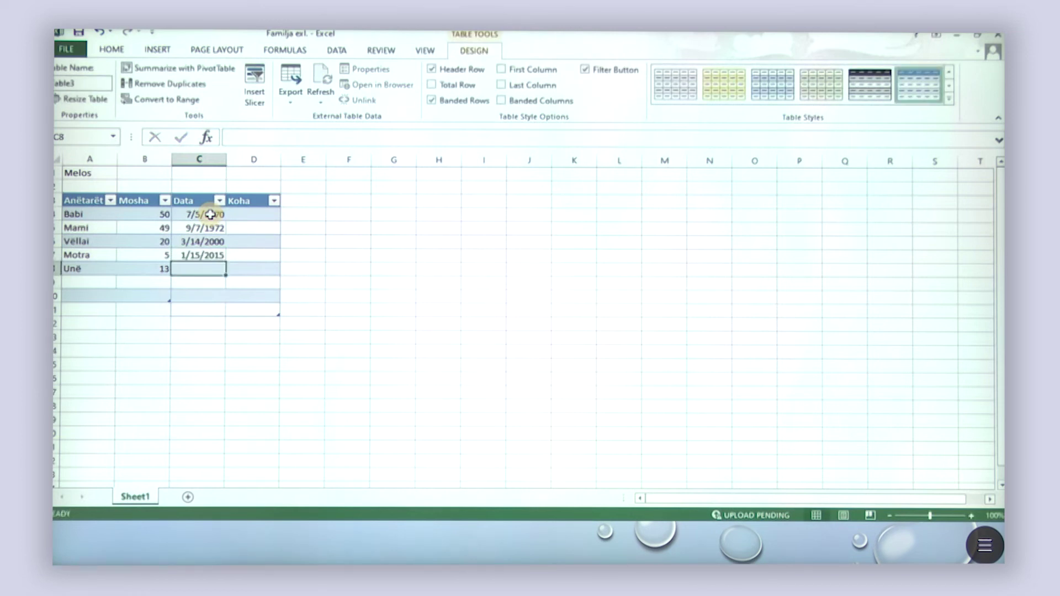
type("12")
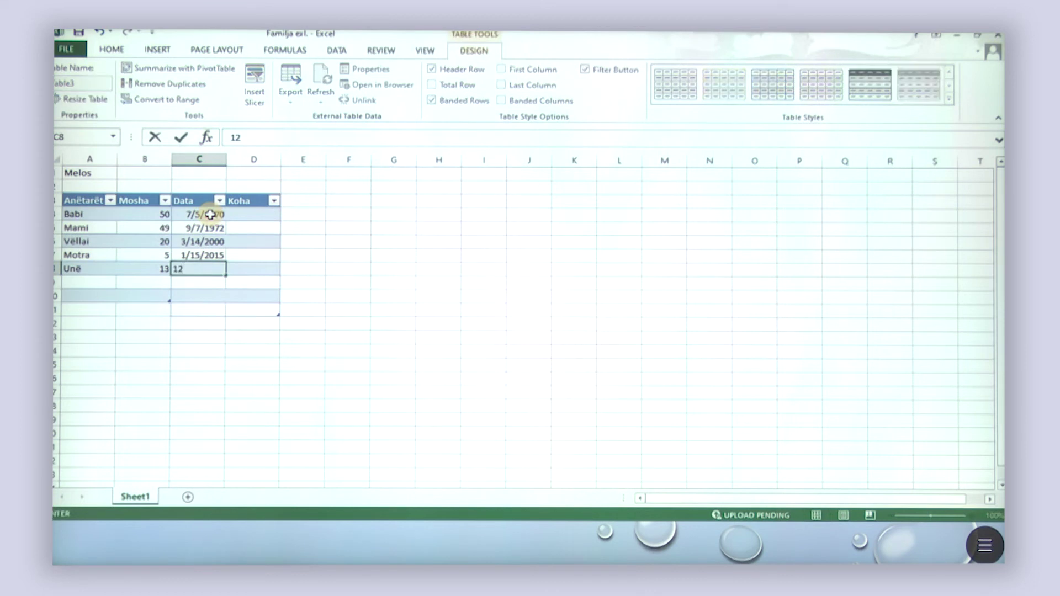
type("/16/2007")
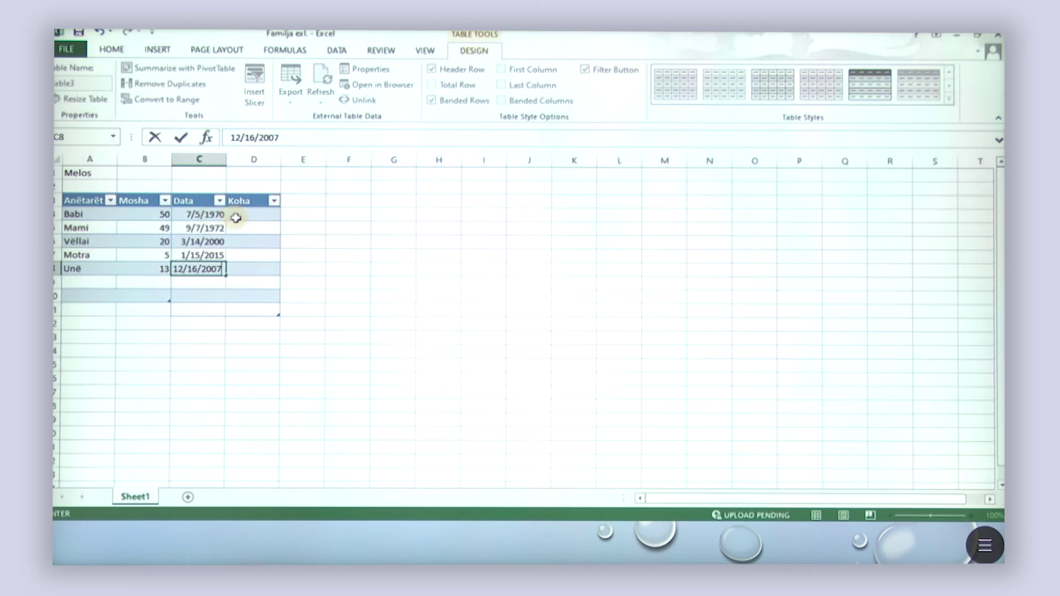
Step: Enter the times 17:30 for Babi and 18:30 for Mami in the Koha column, in cells D4 and D5
left_click(254, 214)
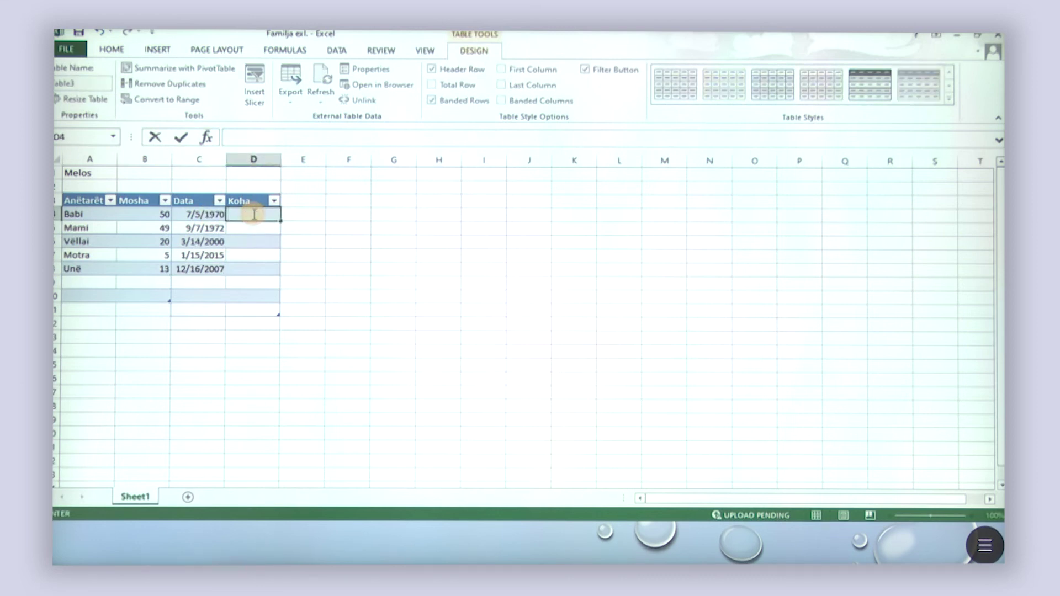
type("17:30")
key("Return")
type("1")
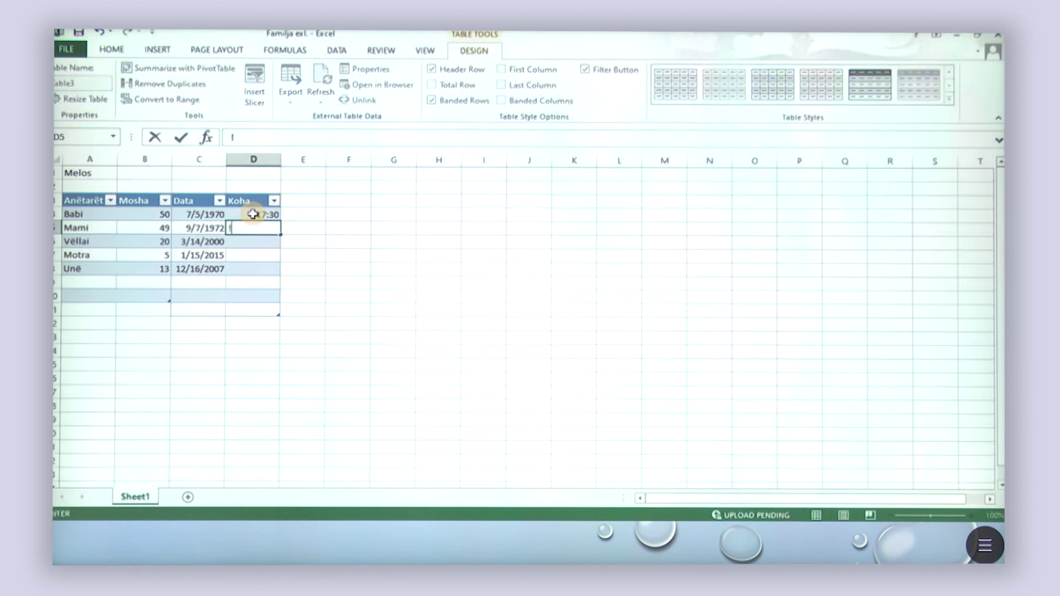
type("8:30")
key("Return")
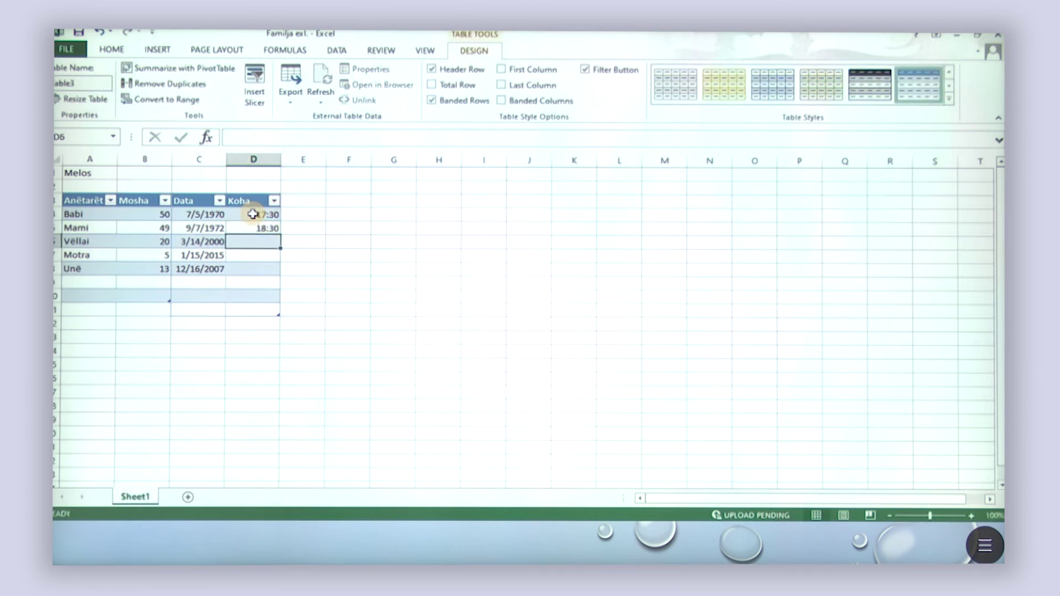
Step: Fill Koha cells D6 to D8 with the times 19:30 for Vëllai, 20:30 for Motra and 21:30 for Unë
type("19")
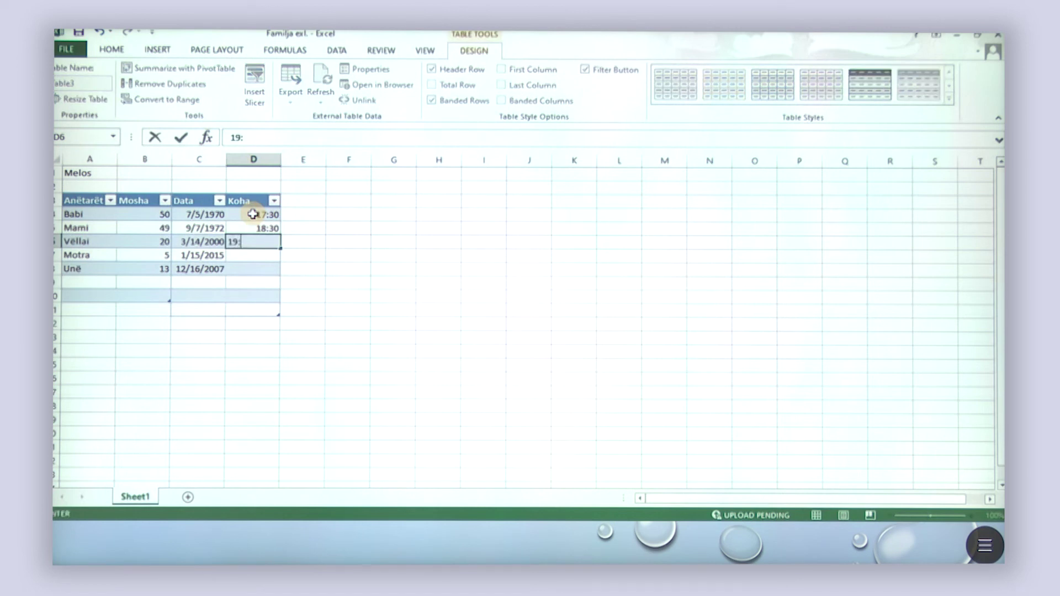
type(":30")
key("Return")
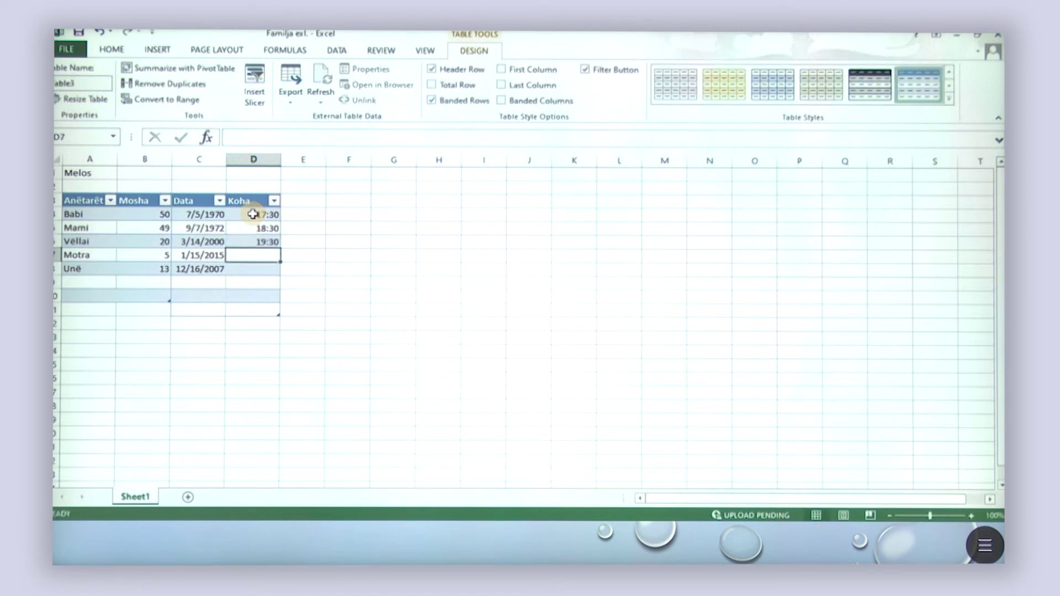
type("20:30")
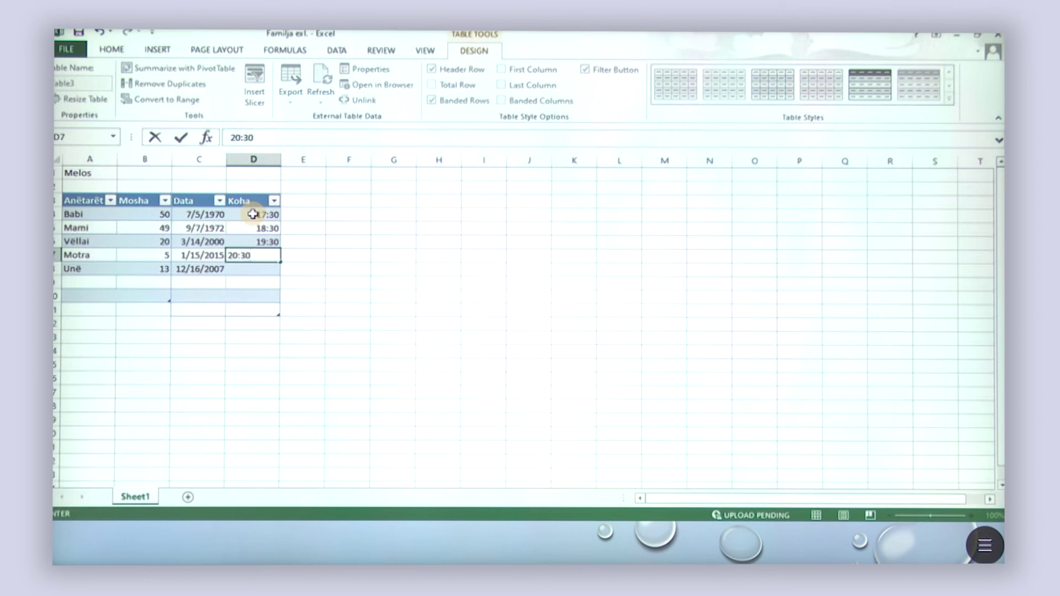
key("Return")
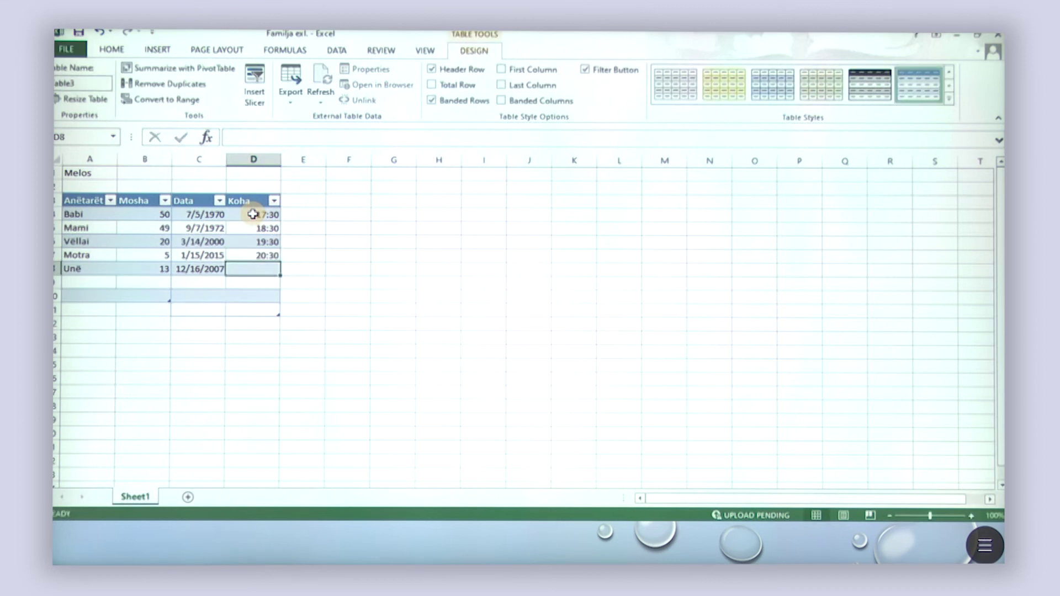
type("21:30")
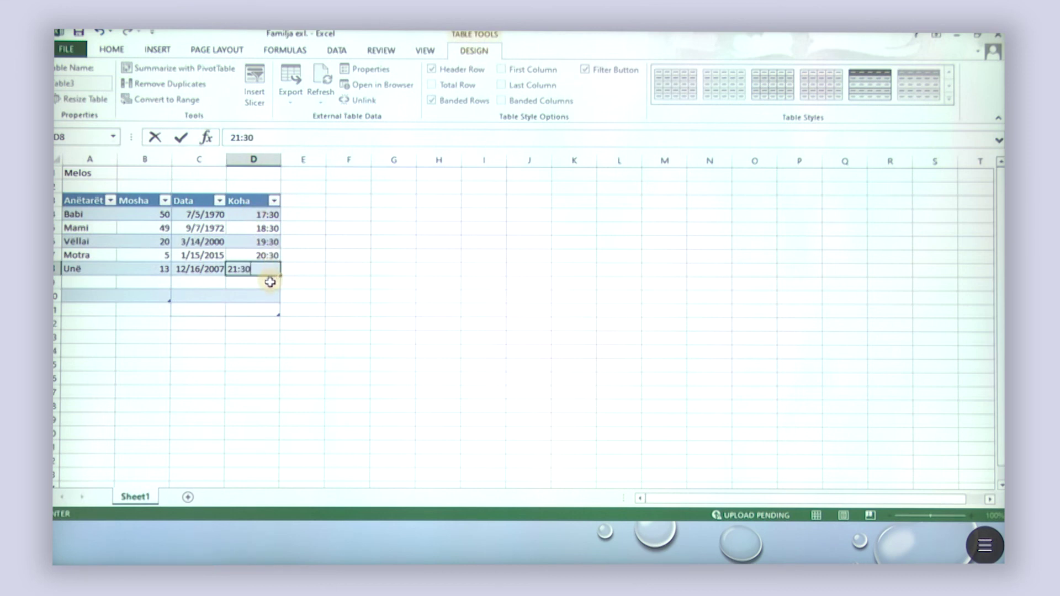
left_click(270, 282)
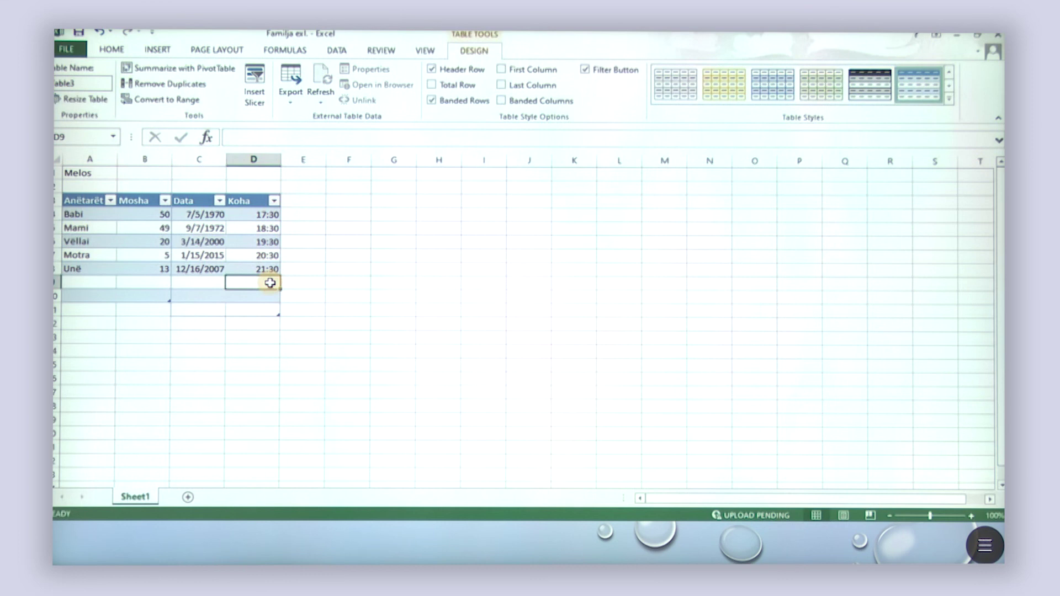